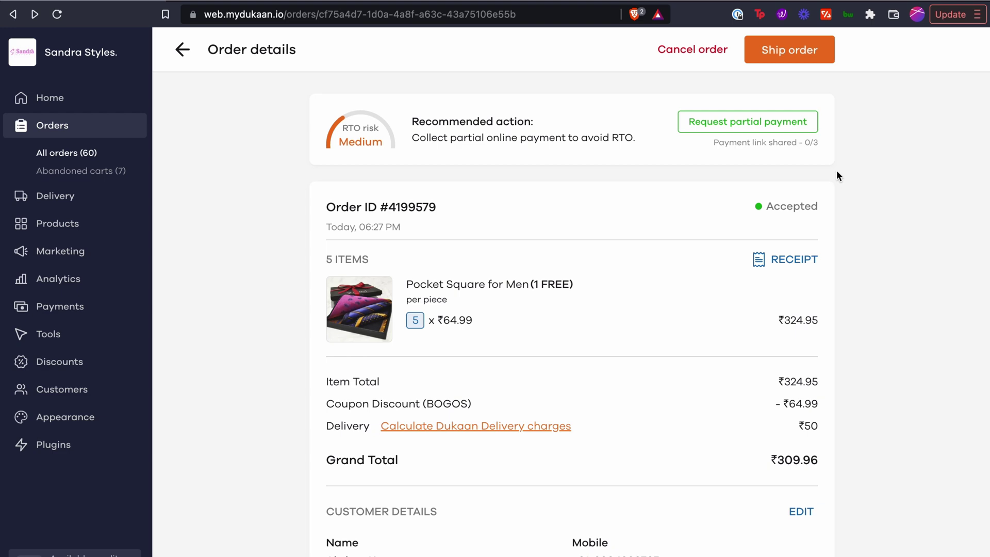
- Start shipping order #4199579, try Self Ship, then choose Dukaan Delivery instead
click(789, 50)
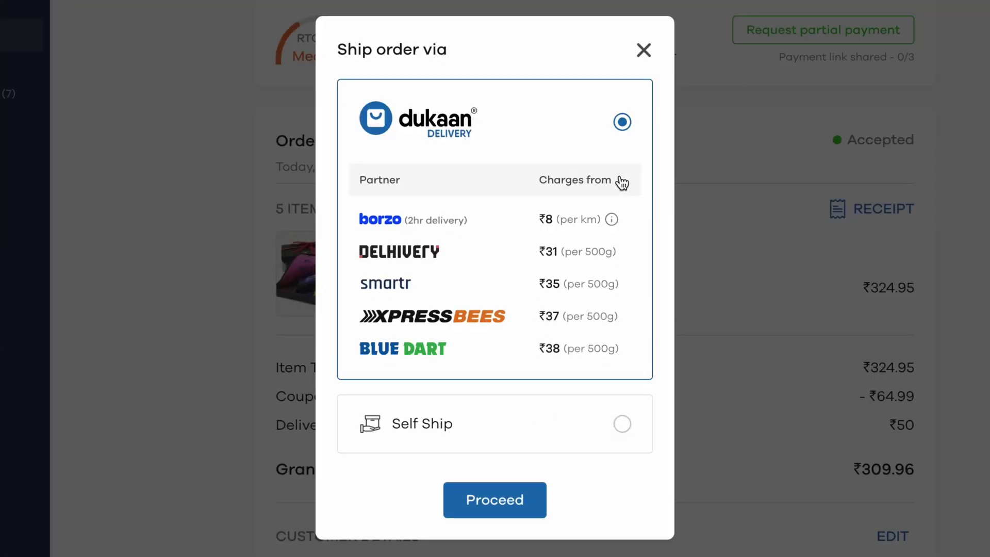
click(552, 438)
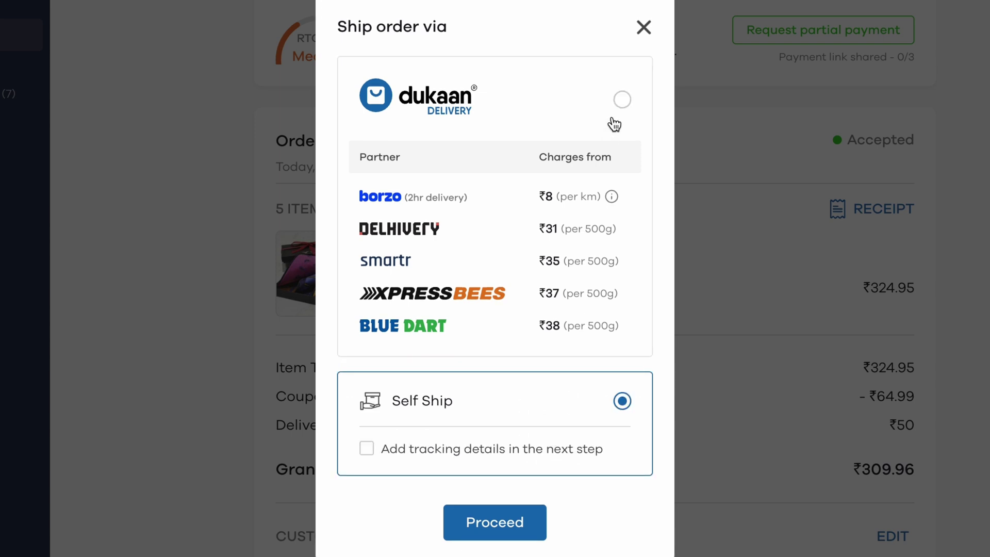
click(622, 100)
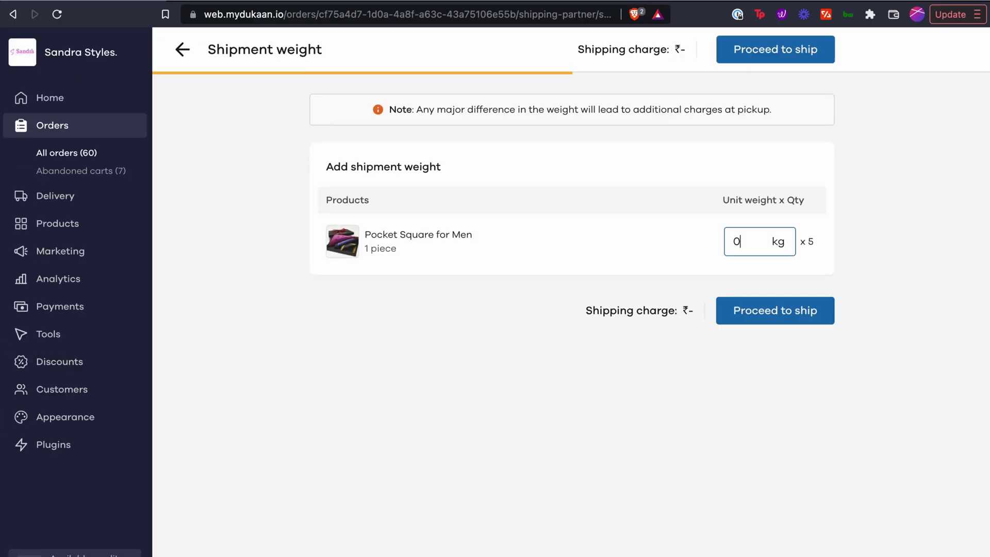
text(.5)
- Request the Delhivery shipment at 0.5 kg and save its shipping label and invoice PDF
click(775, 310)
click(831, 424)
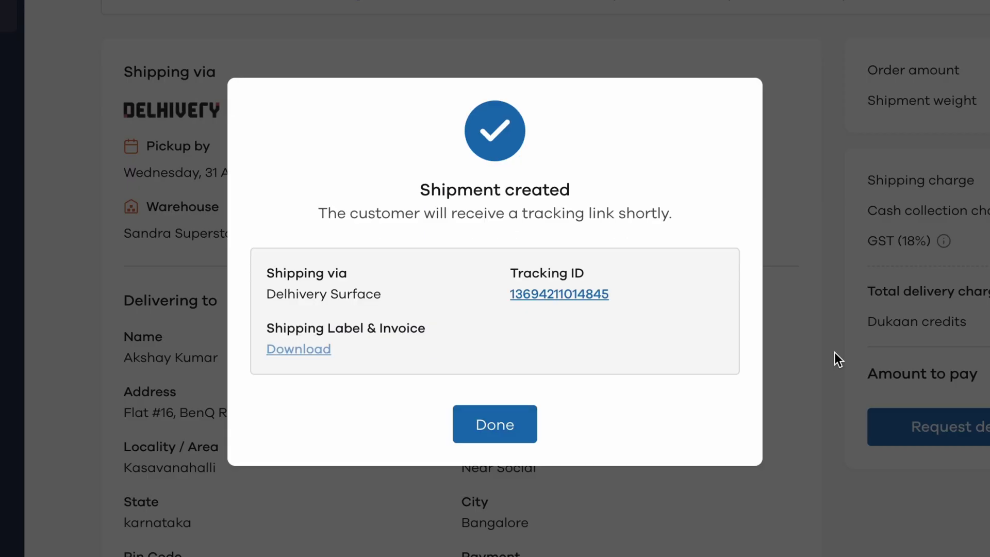
click(305, 352)
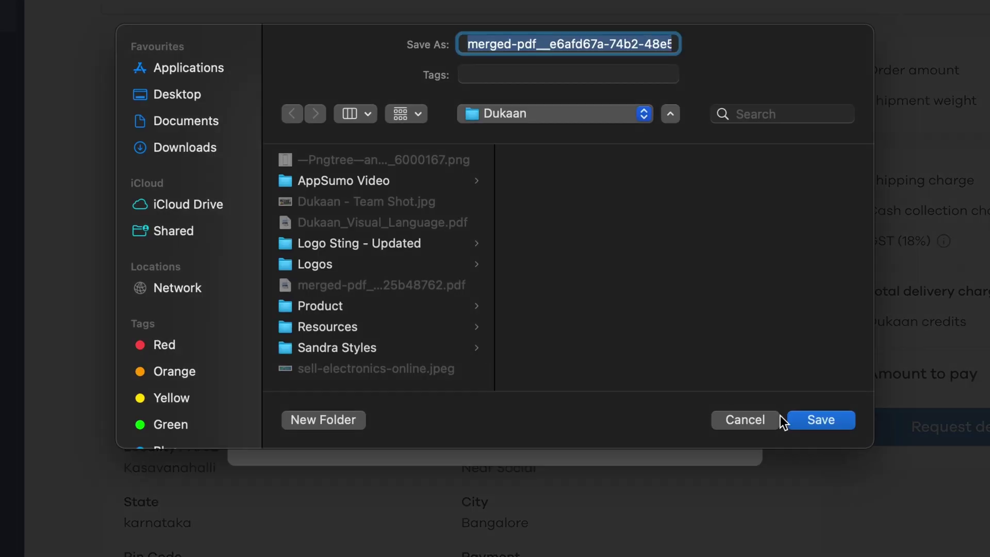
click(820, 419)
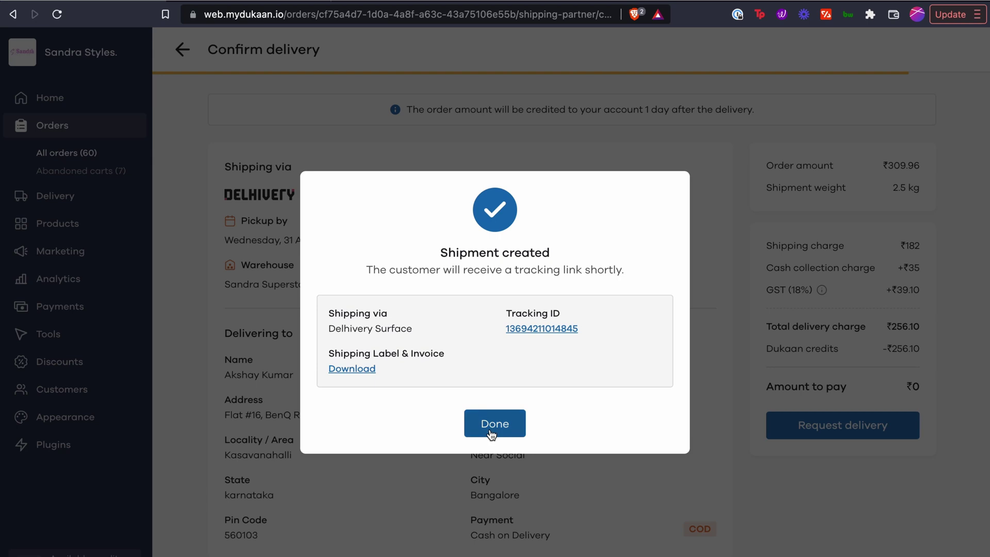
- Return to the Orders list and reopen order #4199579, now marked Shipped
click(490, 433)
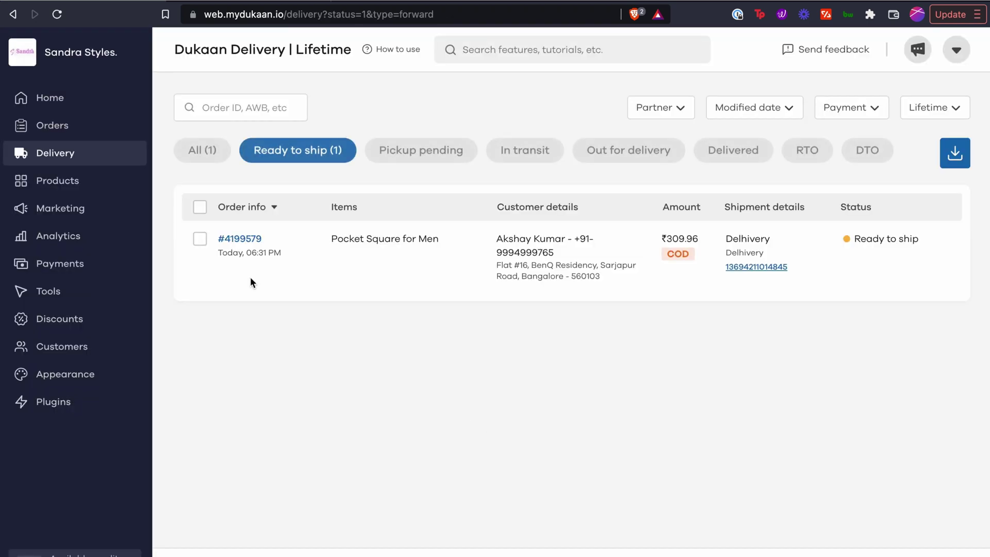
click(71, 127)
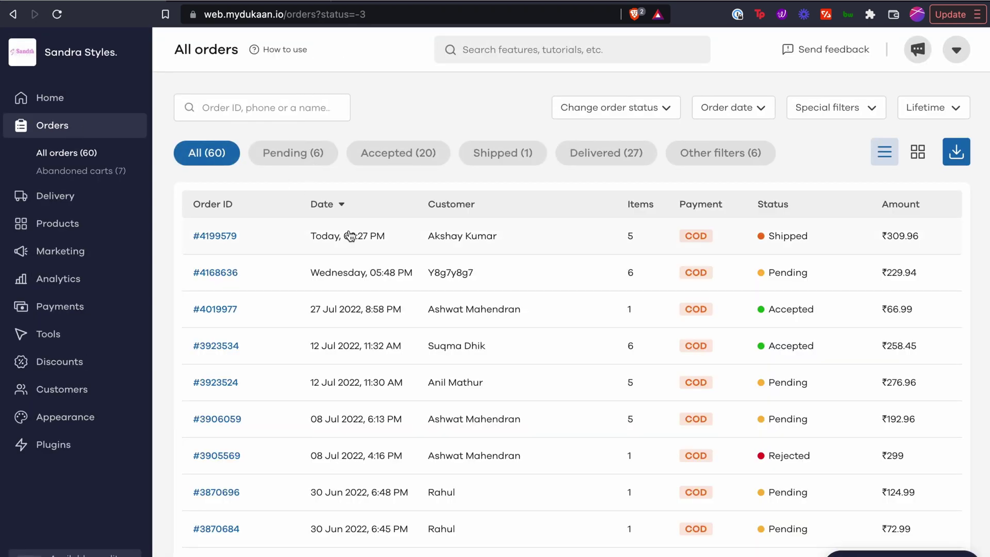
click(789, 249)
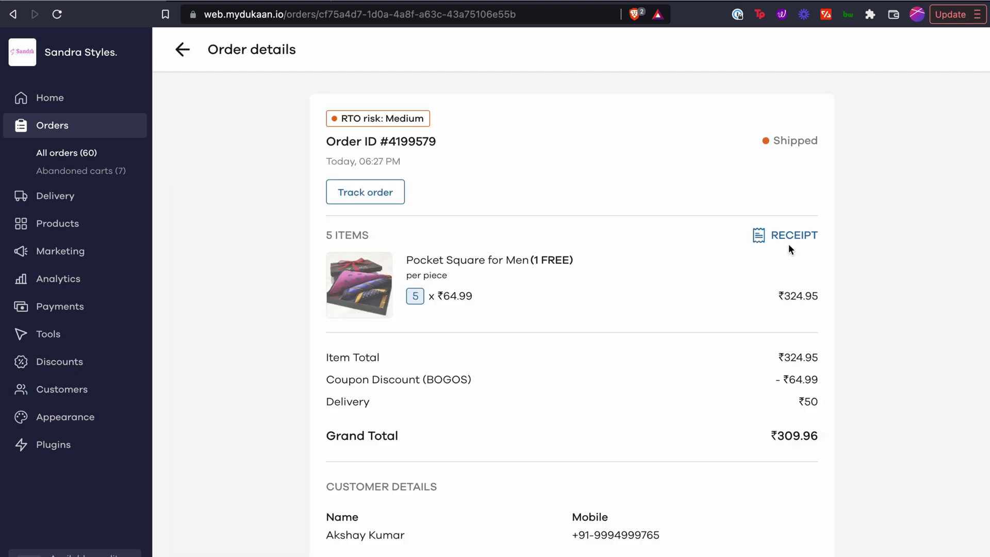
scroll(680, 341, down, 5)
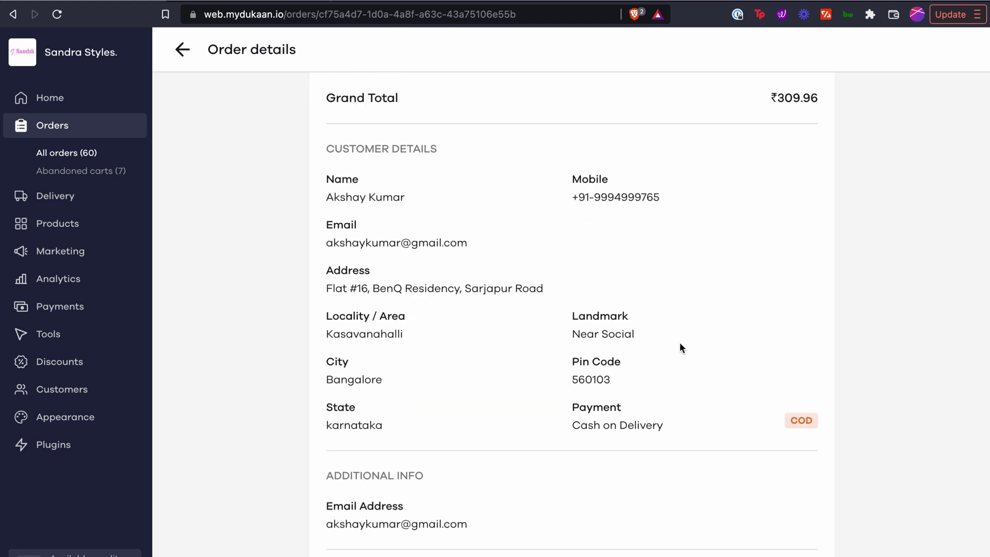
scroll(679, 342, down, 5)
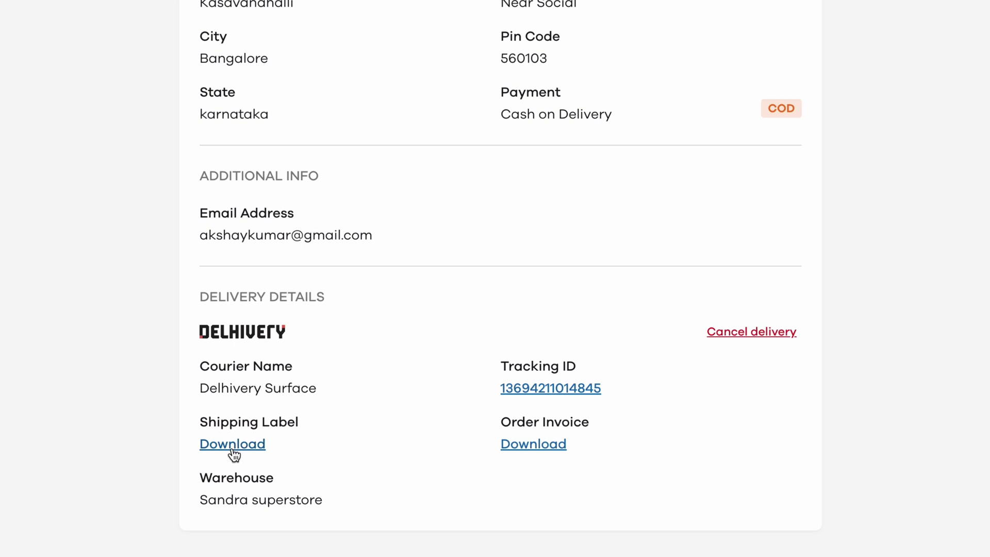
- Save the order invoice PDF for #4199579, review it, and return to the order
click(540, 449)
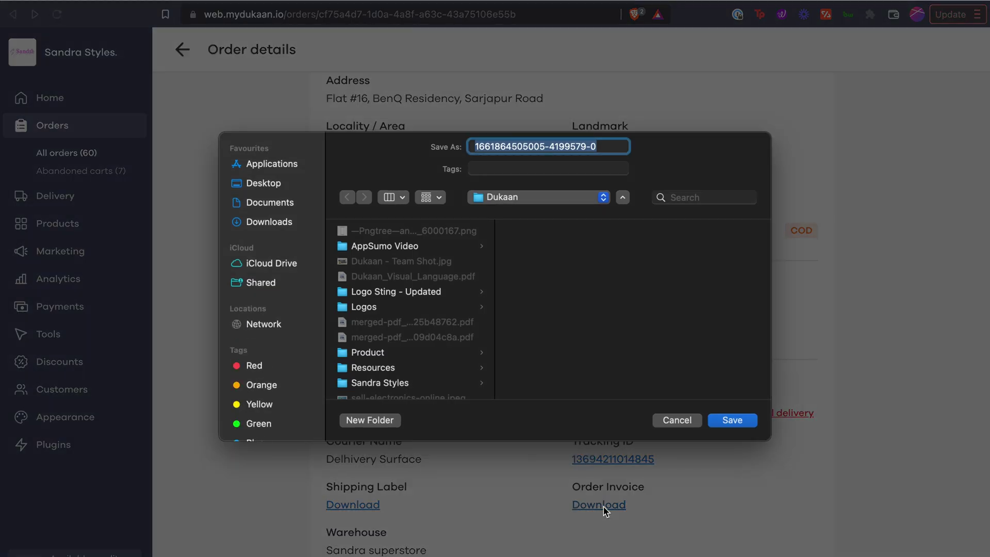
key(Return)
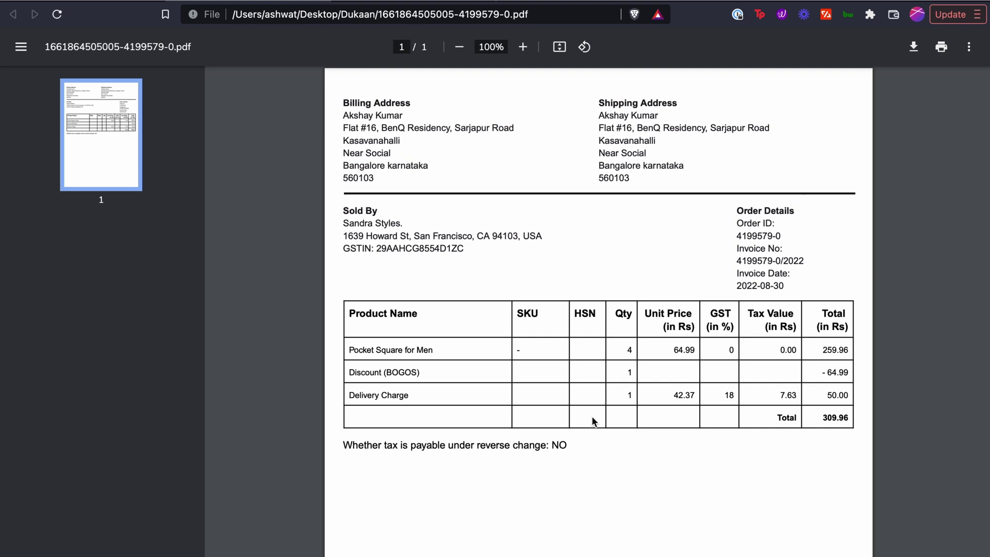
scroll(591, 420, down, 5)
scroll(592, 420, up, 5)
key(ctrl+w)
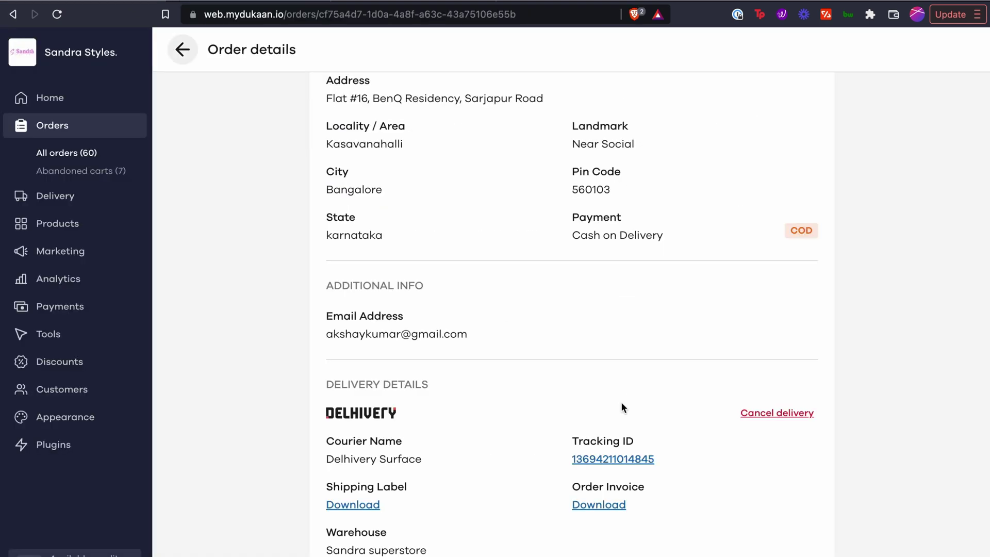